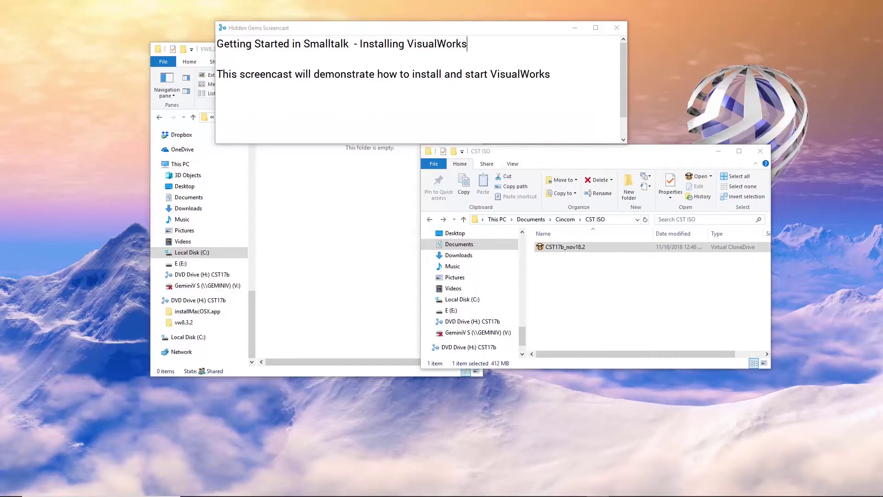
Step: Mount the CST17b_nov18.2 disc image by opening it with Windows Explorer
left_click(583, 248)
right_click(572, 248)
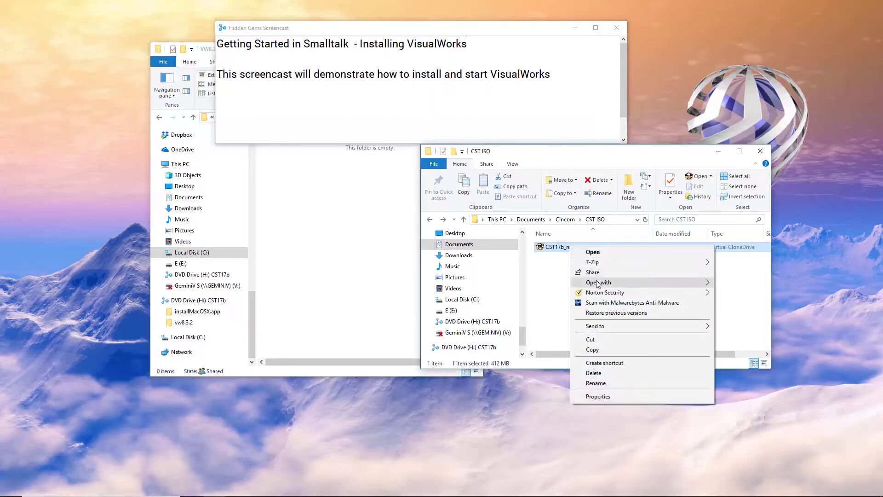
mouse_move(598, 284)
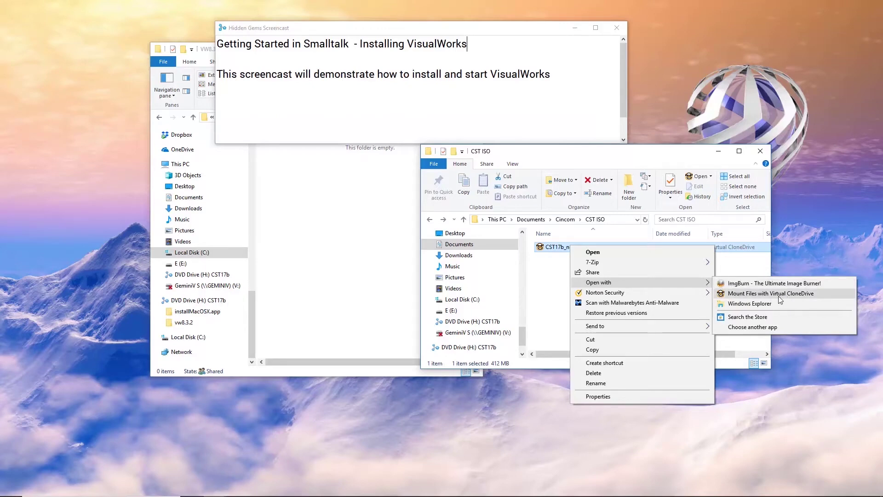
left_click(747, 307)
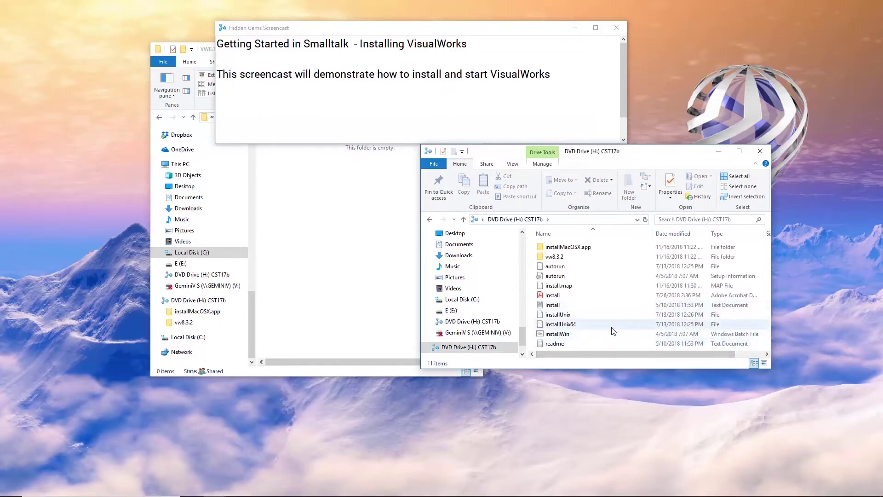
Step: Start the Cincom Smalltalk installer by running the installWin batch file from the mounted CST17b disc
scroll(594, 317, "right", 1)
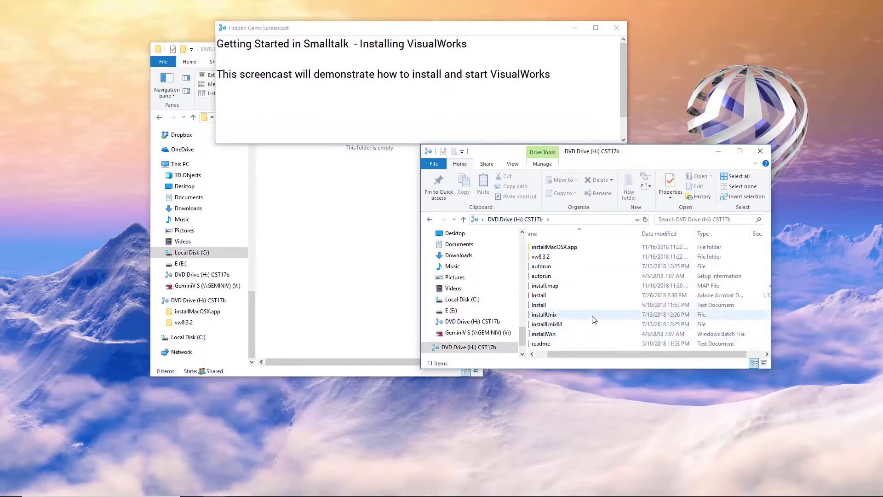
scroll(594, 319, "left", 1)
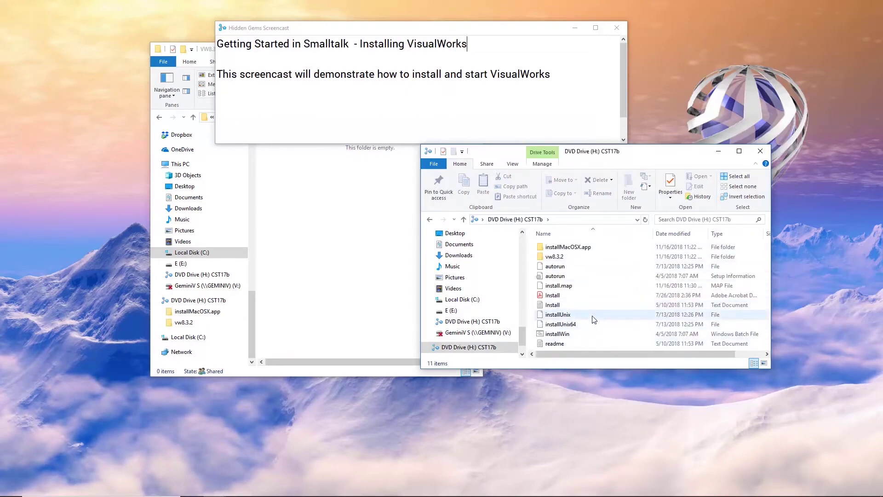
left_click(559, 338)
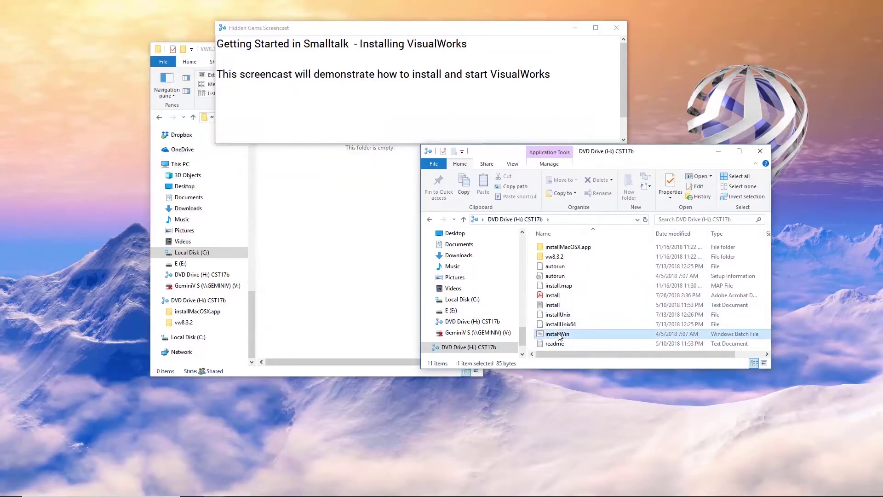
double_click(559, 337)
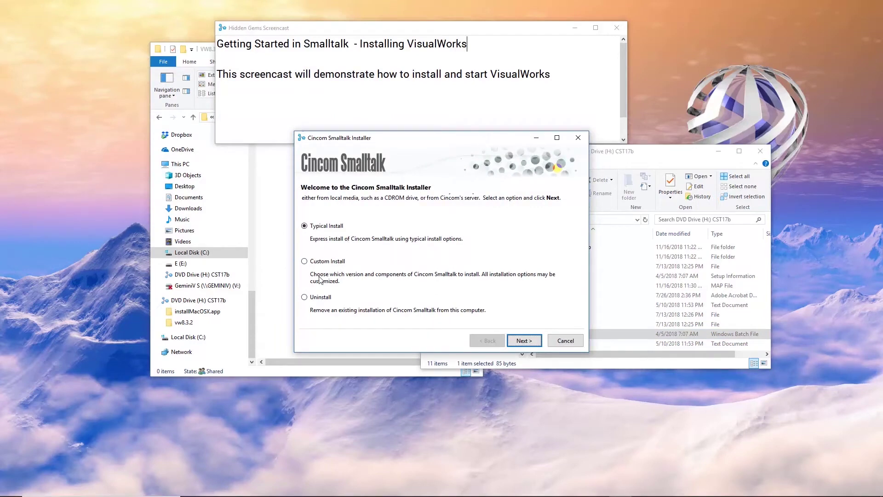
Step: Choose a custom install and accept VisualWorks 8.3.2 as the product to install
left_click(304, 261)
left_click(525, 340)
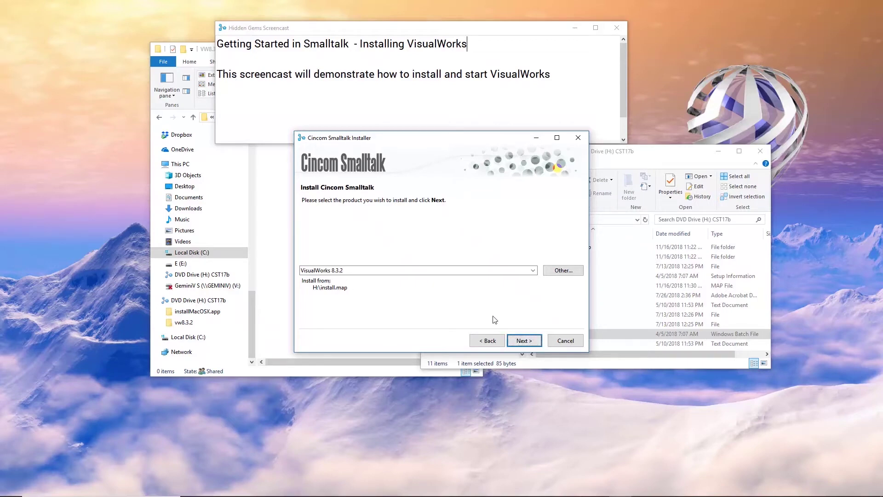
left_click(528, 343)
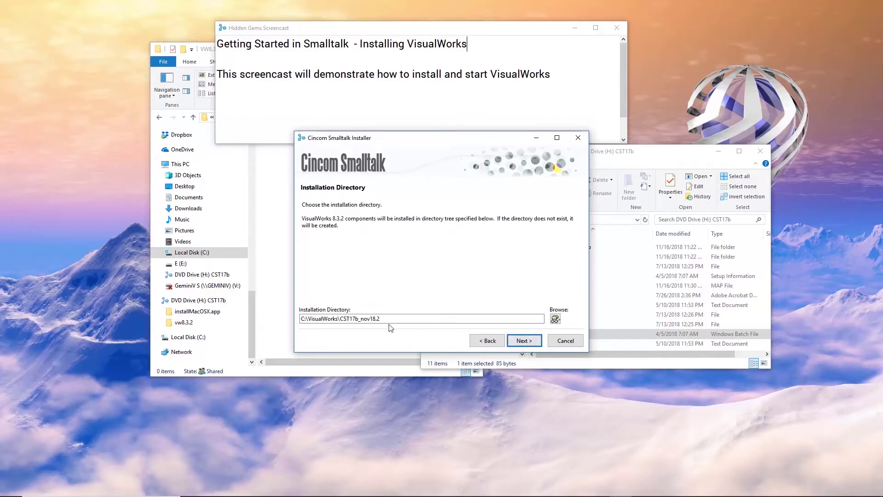
Step: Set the installation directory to C:\VisualWorks\VW8.3.2 and continue to the component selection
left_click(340, 318)
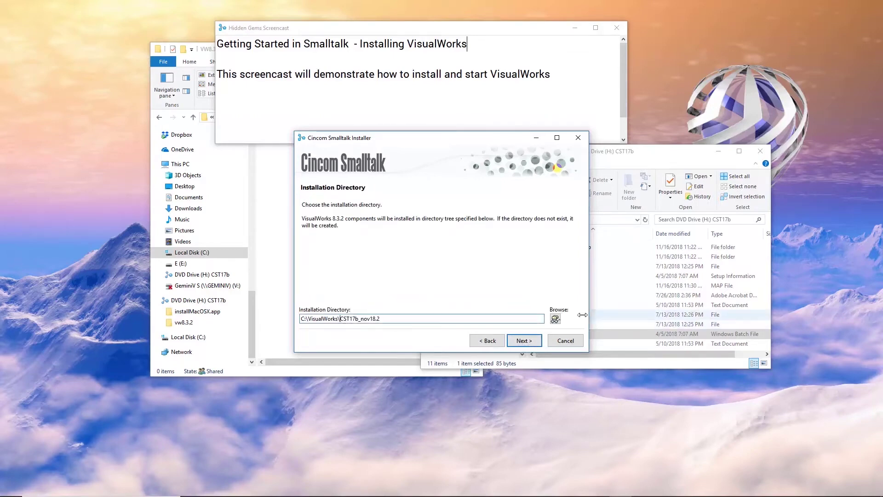
left_click(389, 321)
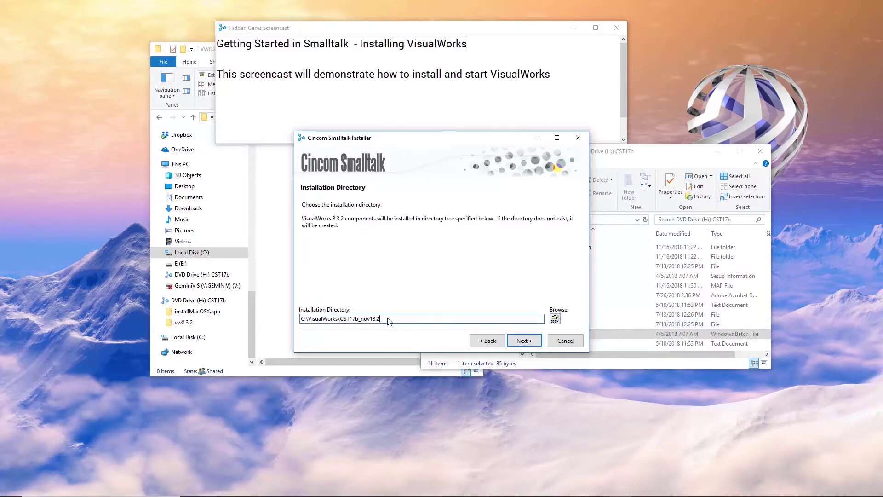
key("BackSpace")
key("BackSpace")
key("BackSpace")
key("BackSpace")
key("BackSpace")
key("BackSpace")
key("BackSpace")
key("BackSpace")
key("BackSpace")
type("VW8.3.2")
left_click(277, 372)
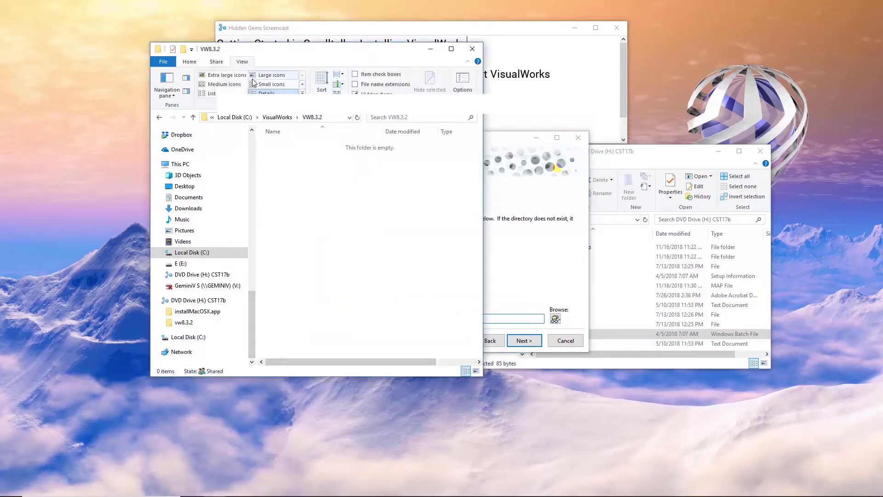
left_click(540, 282)
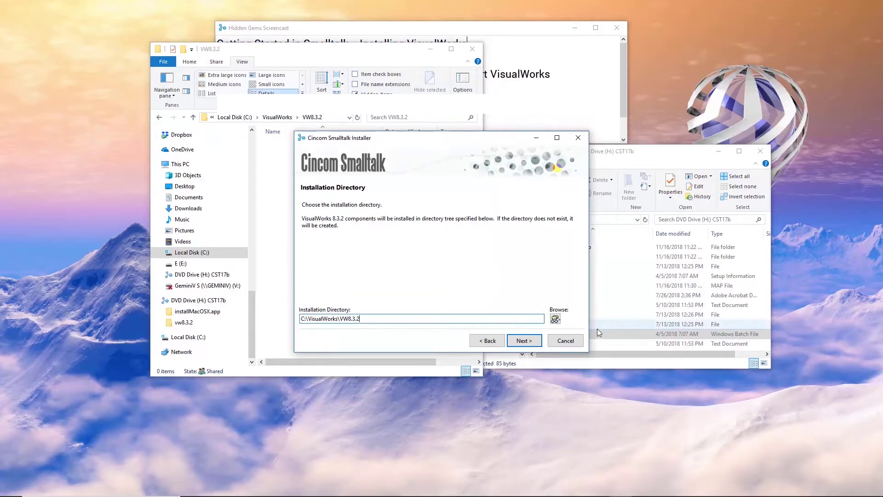
left_click(522, 341)
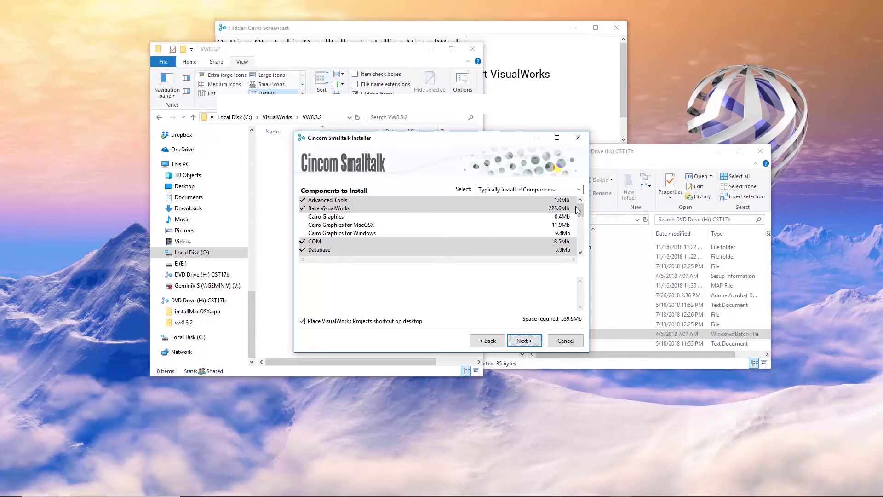
Step: Add Cairo Graphics and Cairo Graphics for Windows to the components to install, and exclude Locale - Japanese
mouse_move(578, 206)
left_mouse_down()
mouse_move(578, 268)
mouse_move(567, 194)
left_mouse_up()
left_click(328, 217)
left_click(366, 233)
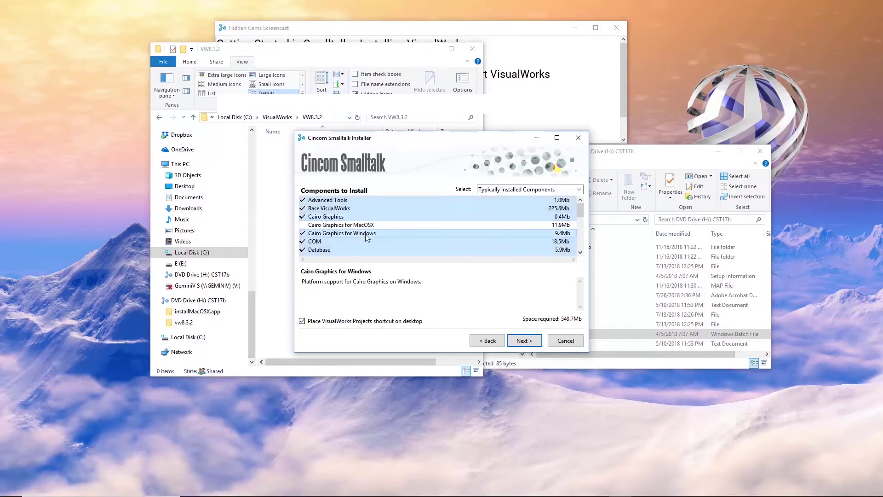
scroll(368, 238, "down", 3)
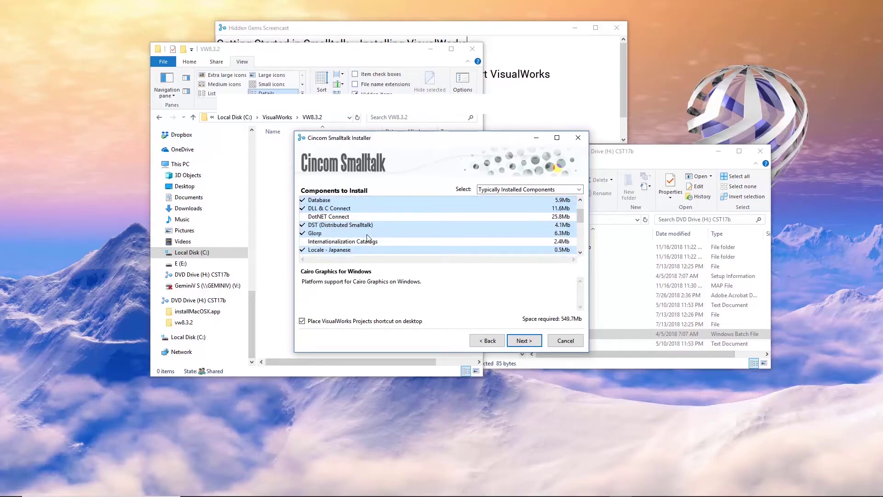
scroll(368, 238, "down", 1)
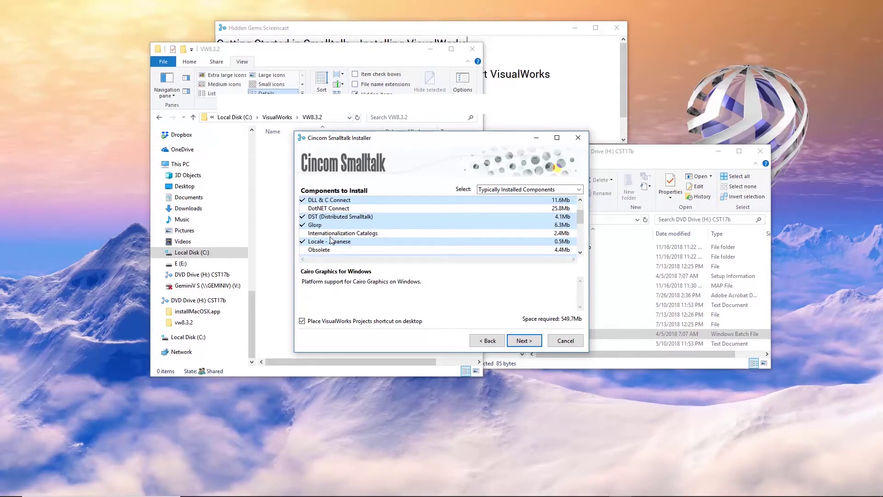
left_click(357, 242)
Step: Review the remaining components in the list, accept the selection and start the VisualWorks 8.3.2 installation
scroll(380, 241, "down", 2)
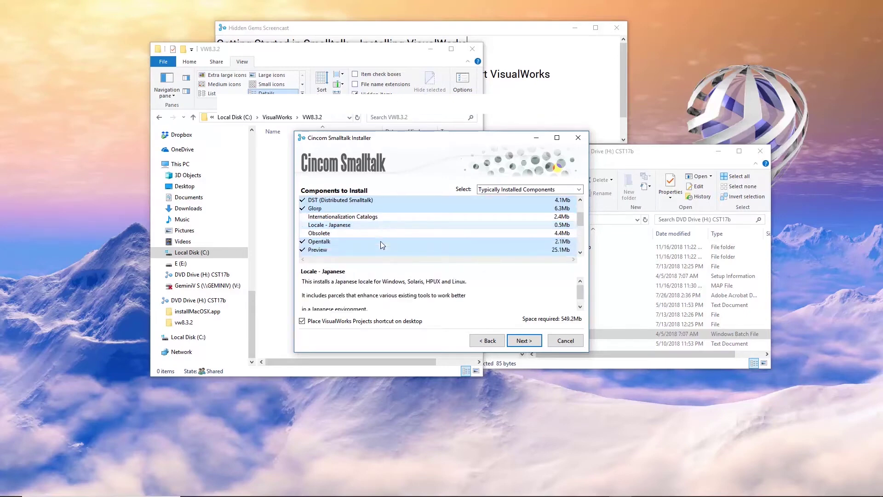
scroll(380, 240, "down", 4)
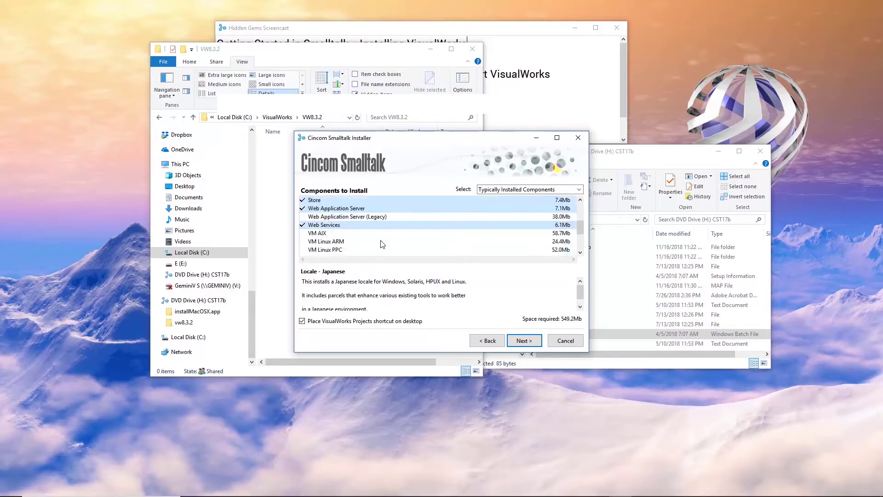
scroll(381, 243, "down", 3)
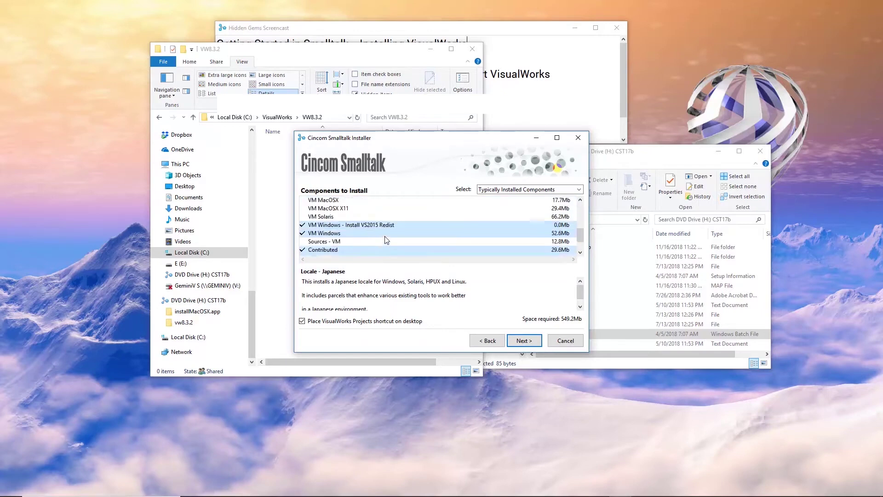
scroll(388, 236, "up", 3)
scroll(388, 236, "up", 3)
scroll(389, 236, "down", 3)
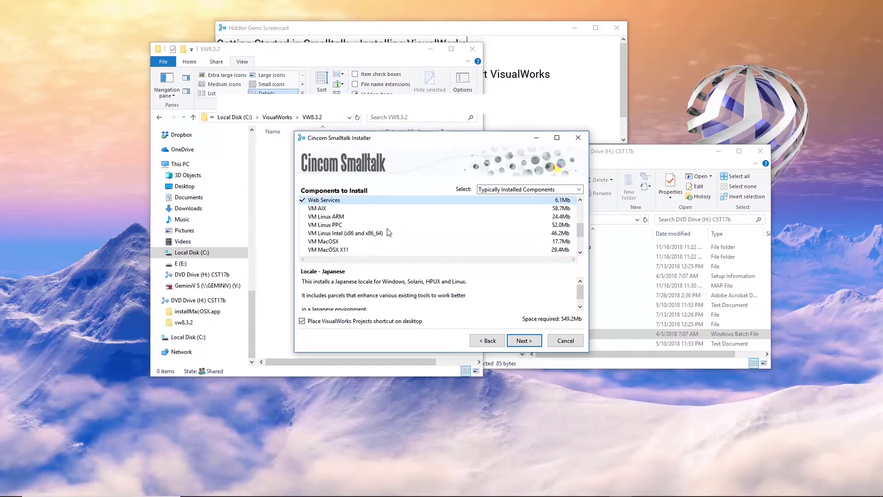
scroll(388, 230, "up", 10)
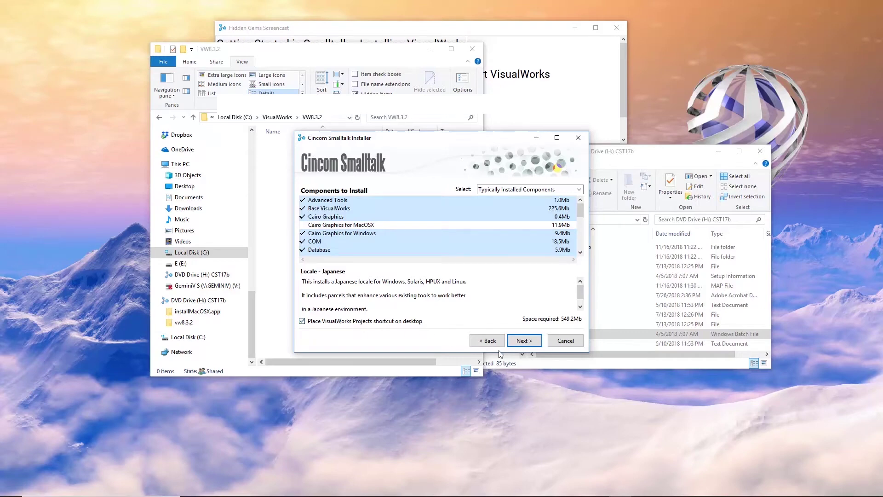
left_click(527, 341)
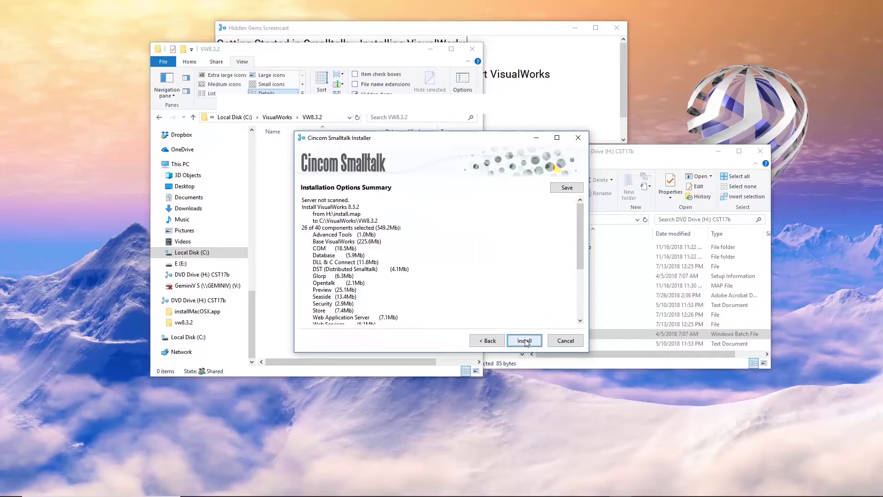
left_click(523, 341)
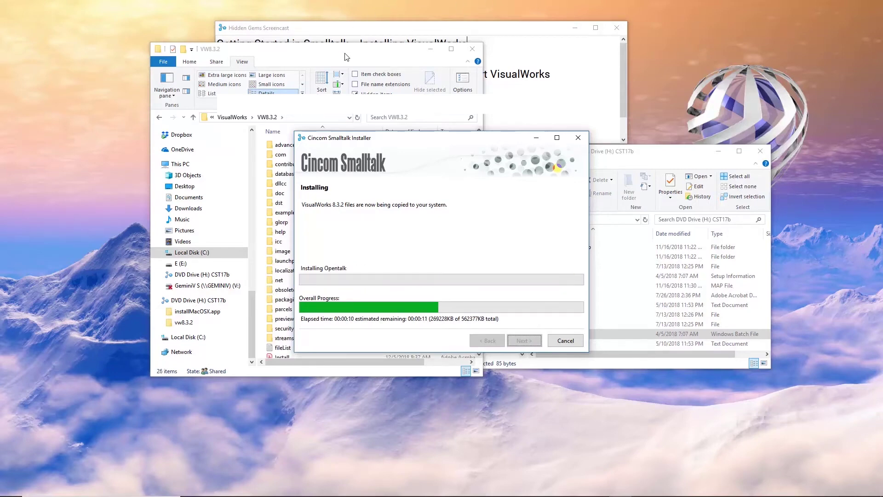
Step: Move the VW8.3.2 folder window aside to view the installed files, and exit the installer once installation completes
left_click_drag(332, 57, 300, 54)
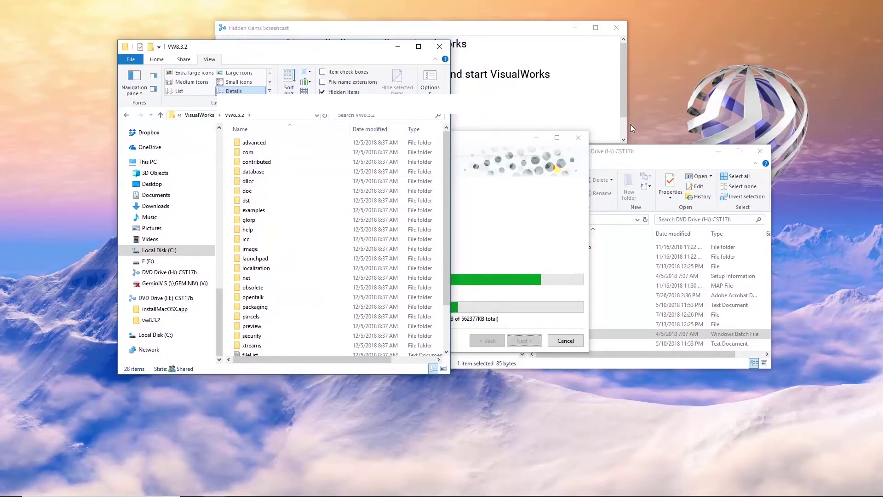
left_click(480, 143)
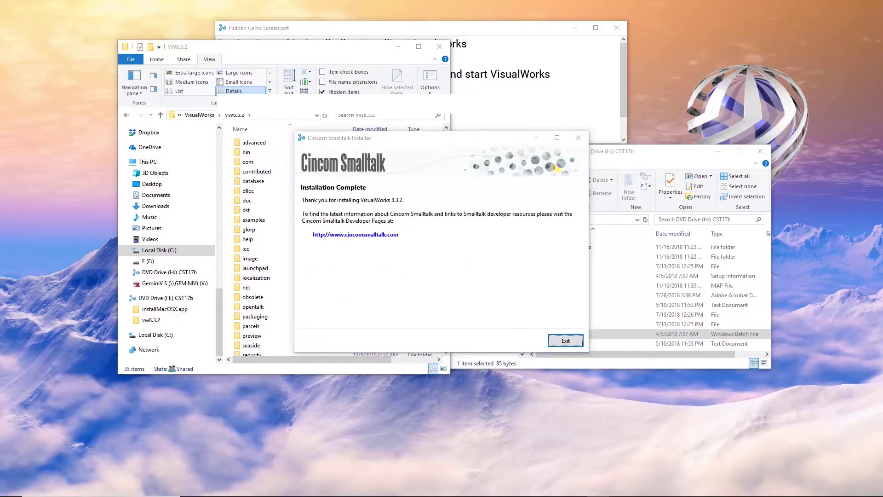
left_click(565, 340)
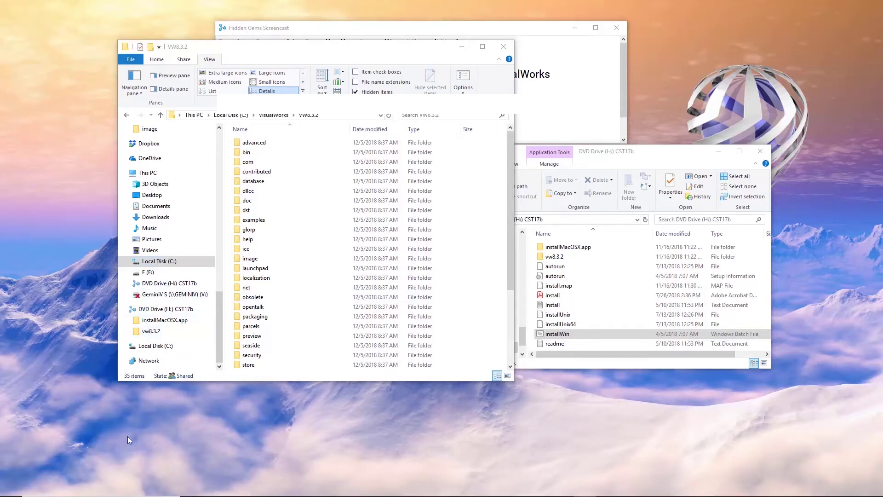
Step: Launch VisualWorks Projects from the recently added programs and create a new project named TestRun
left_click(13, 489)
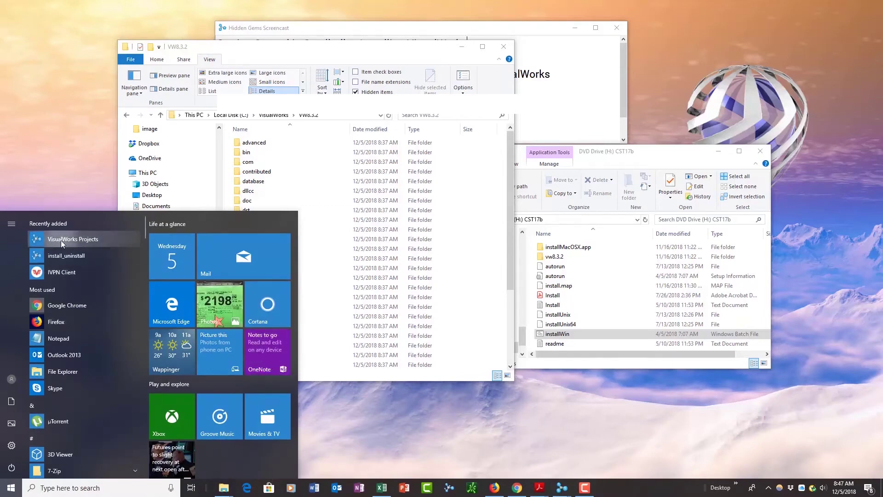
left_click(61, 241)
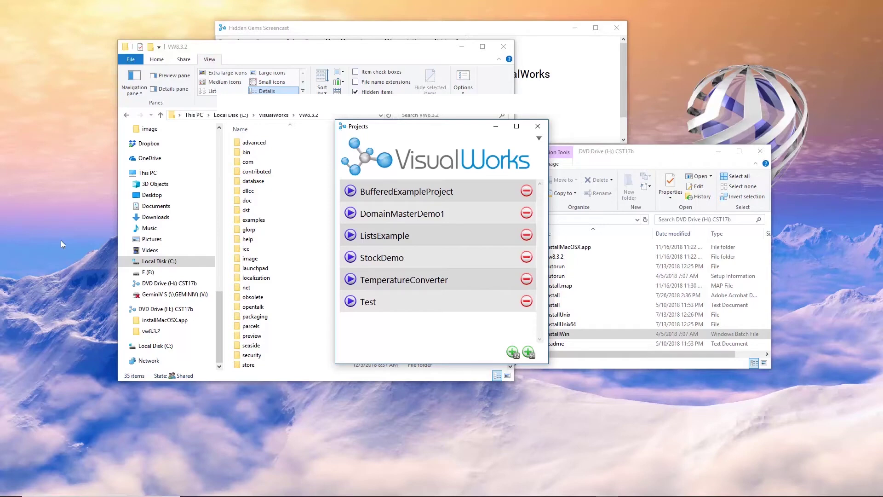
left_click(512, 352)
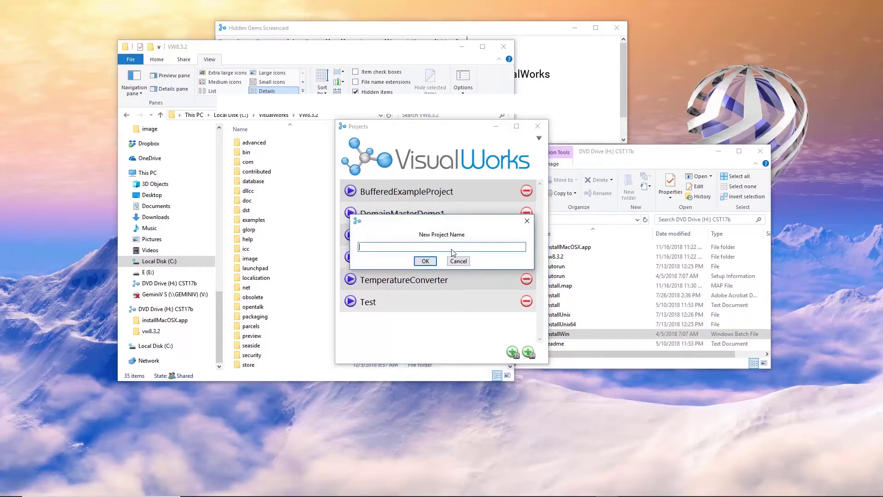
type("TestRun")
left_click(434, 262)
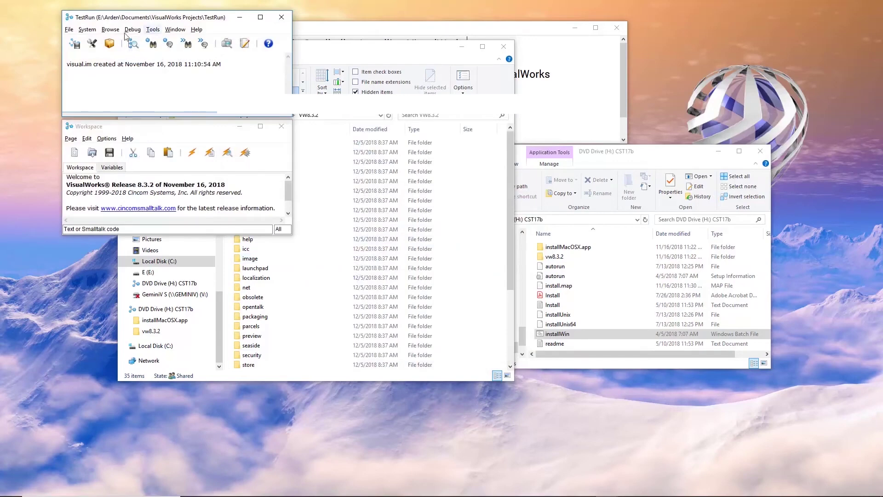
Step: Check the version information in the About VisualWorks window, then close it
left_click(196, 29)
left_click(211, 107)
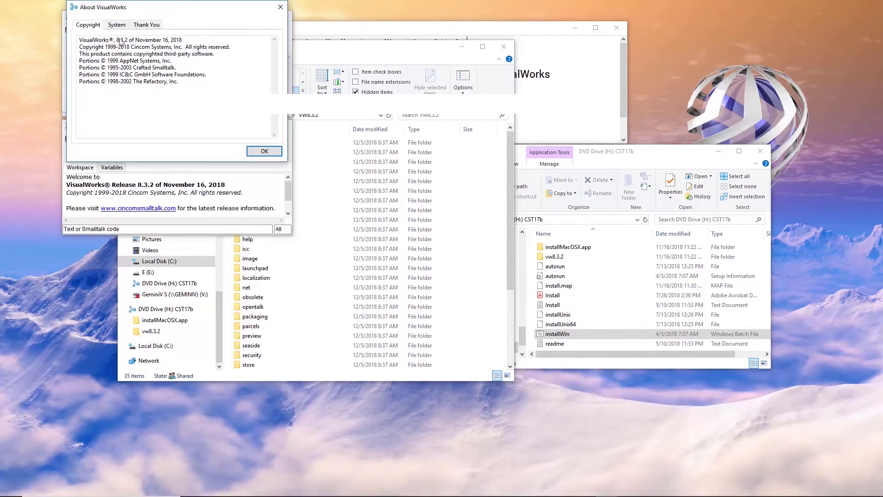
left_click(264, 151)
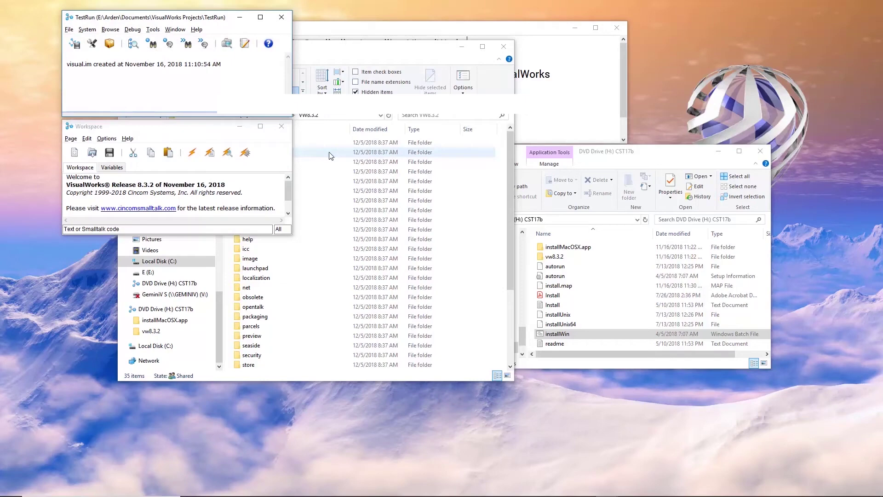
Step: Exit VisualWorks from the TestRun launcher without saving the image
left_click(69, 29)
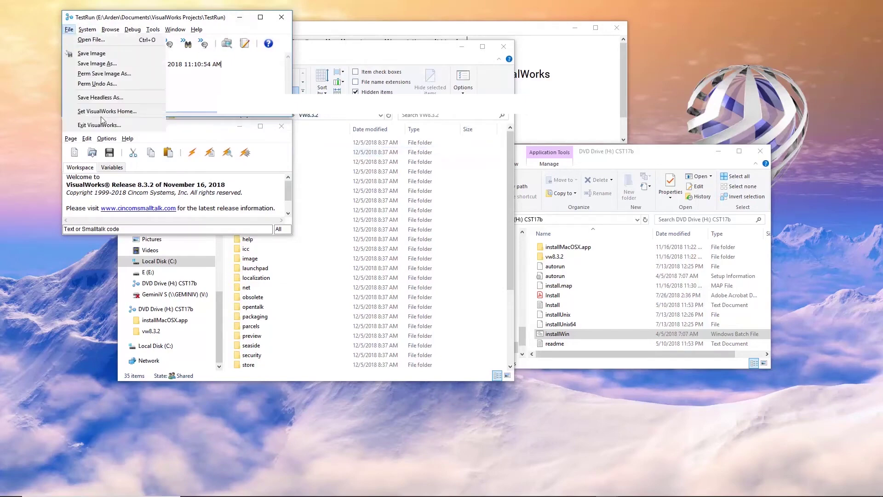
left_click(107, 128)
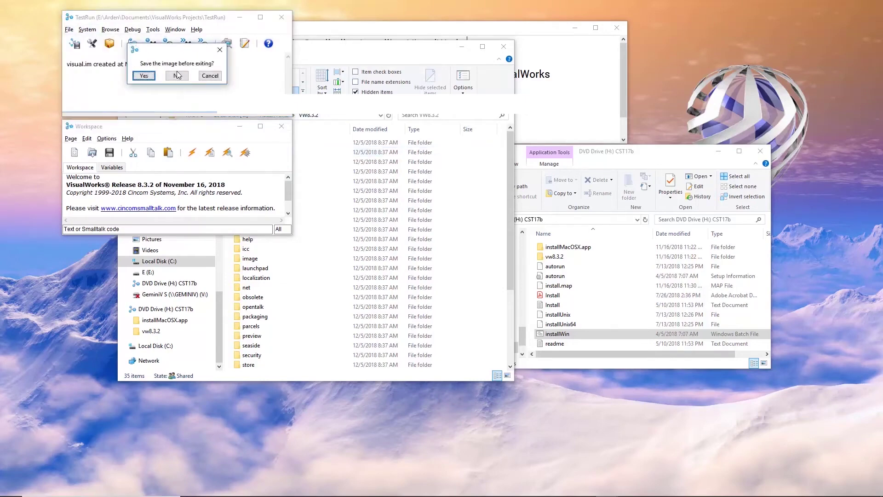
left_click(178, 75)
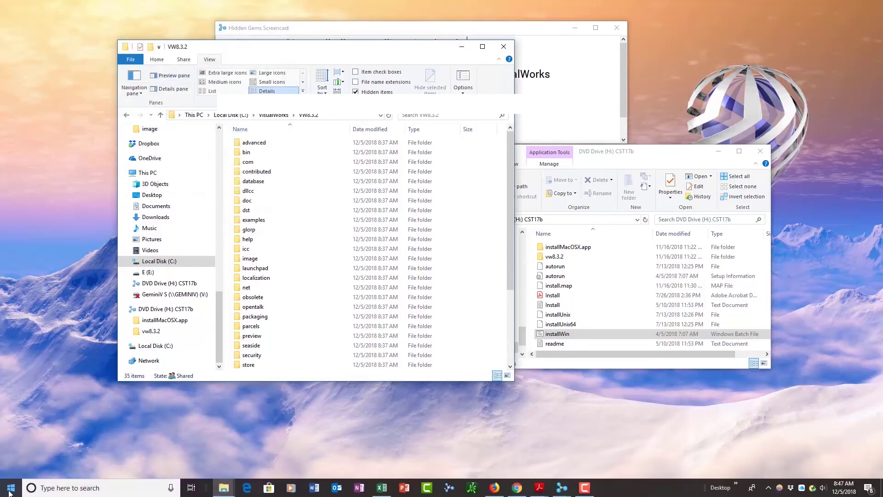
Step: Relaunch VisualWorks Projects from the recently added programs and start the existing TestRun project
left_click(10, 491)
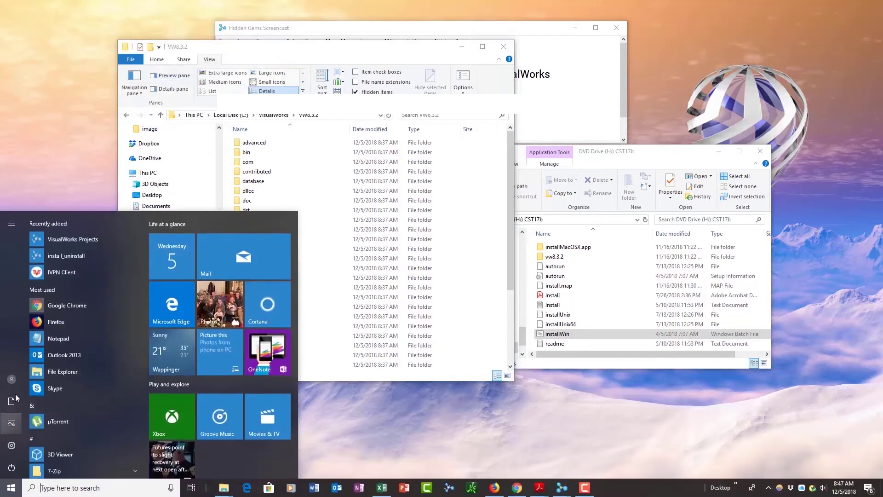
left_click(47, 239)
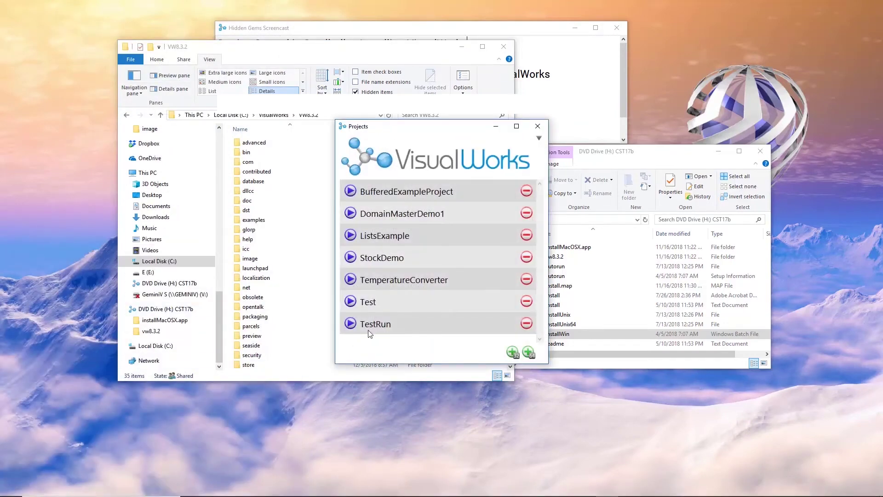
left_click(351, 323)
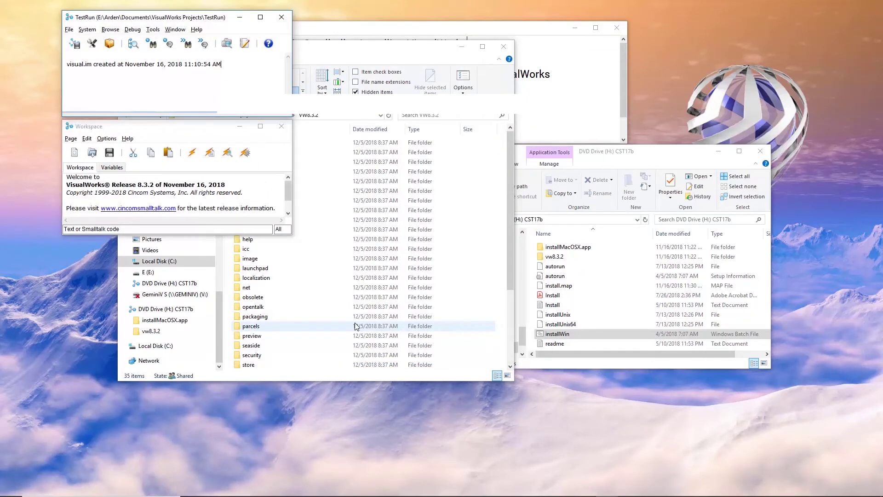
Step: Open the VisualWorks configuration settings file in the bin\win folder of VW8.3.2, review its version-to-path entries, and close it
left_click(346, 48)
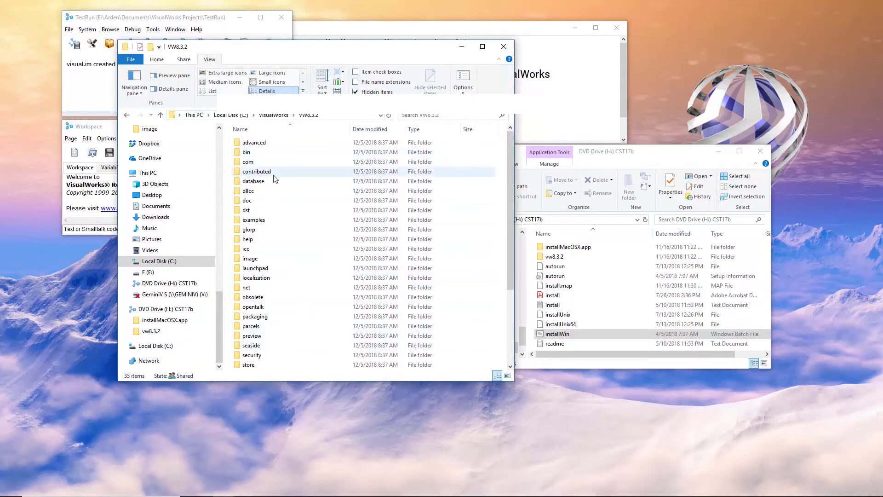
left_click(244, 154)
double_click(244, 154)
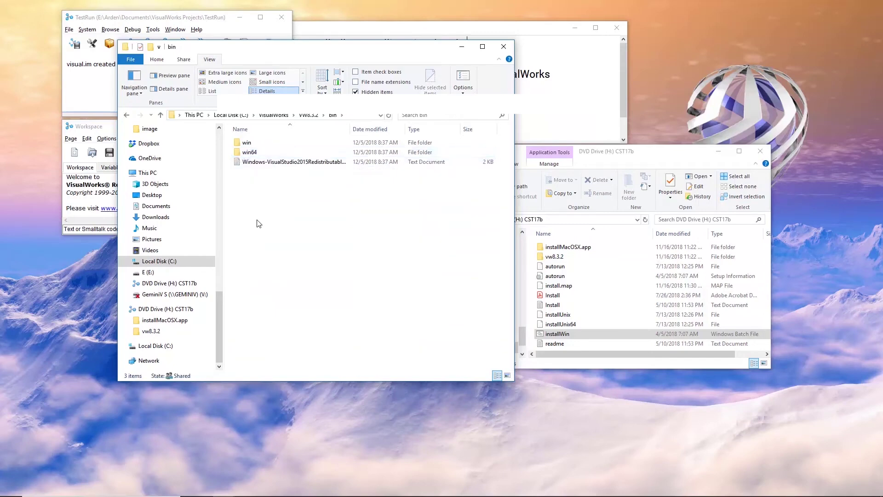
double_click(246, 144)
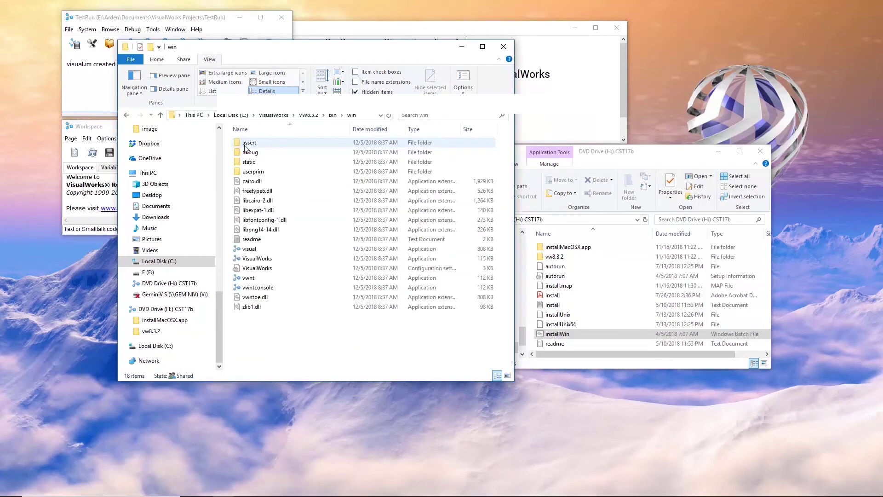
double_click(256, 269)
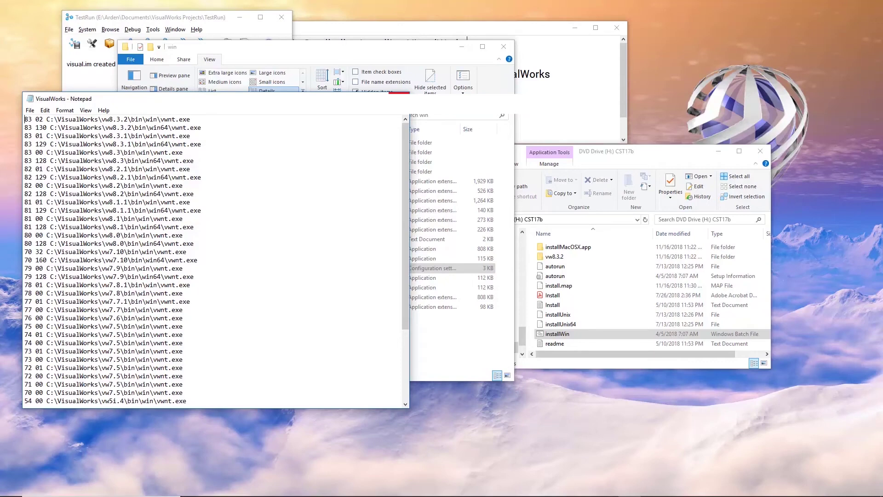
left_click(398, 98)
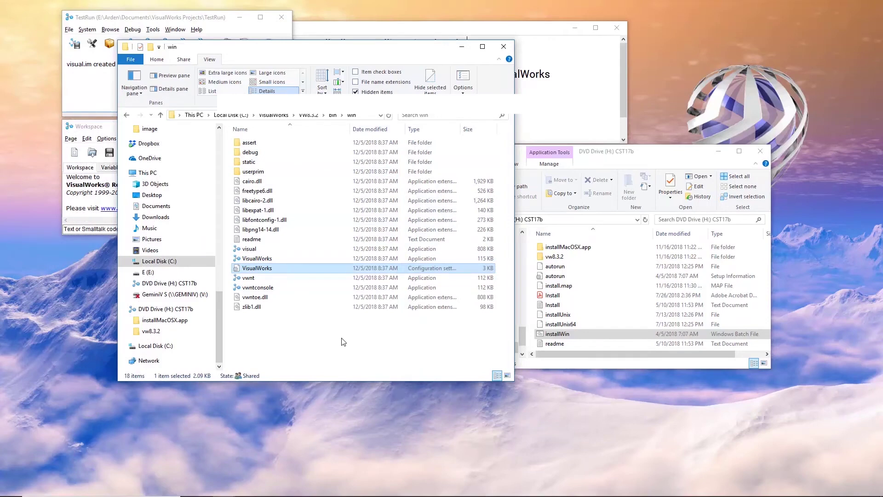
Step: Go to the image folder of VW8.3.2 and launch the visual image file
left_click(308, 114)
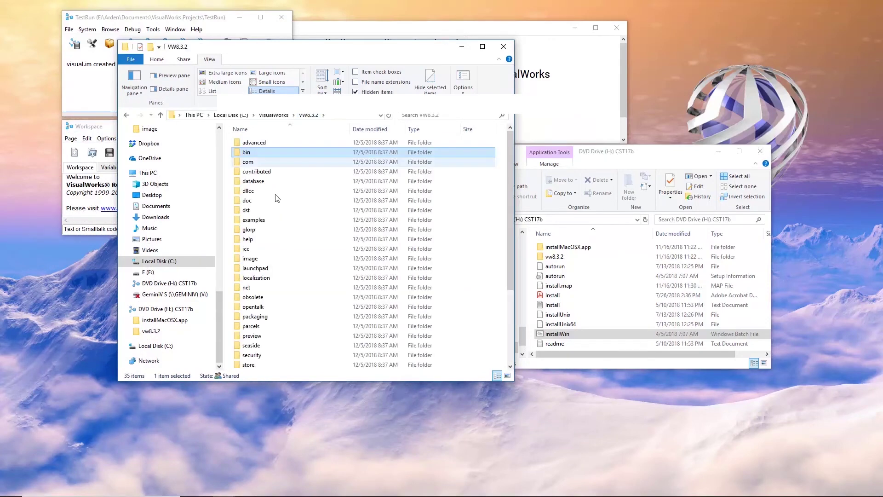
double_click(250, 259)
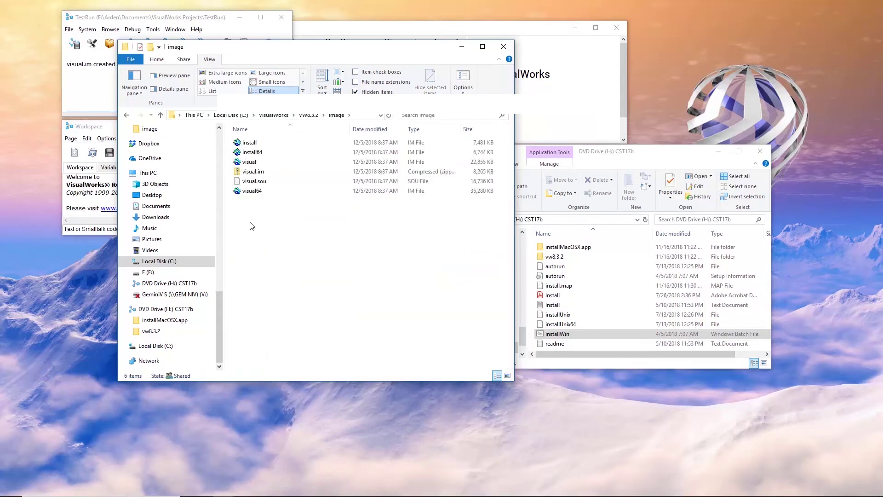
double_click(250, 163)
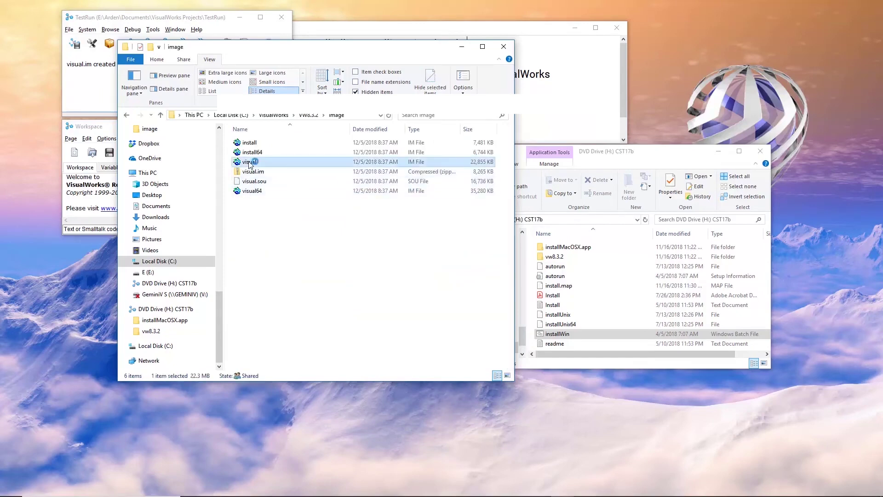
Step: Save the running visual image under the new name Test in the VW8.3.2 image folder
left_click(70, 30)
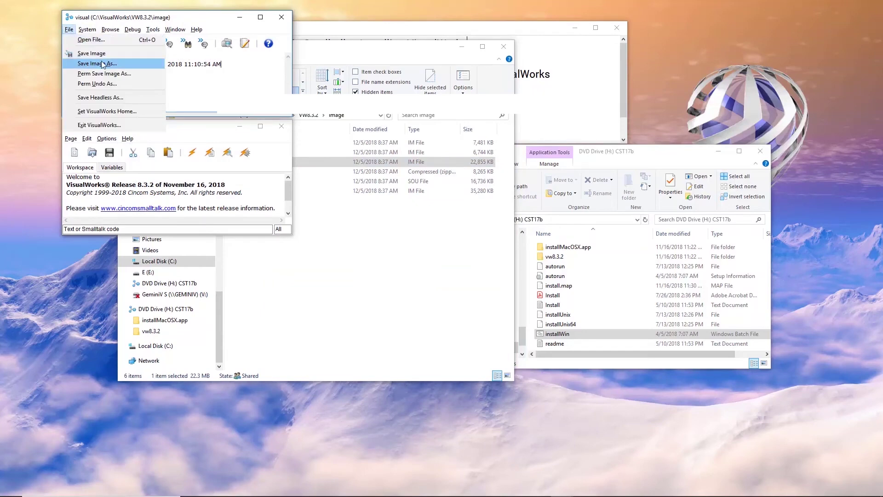
left_click(153, 29)
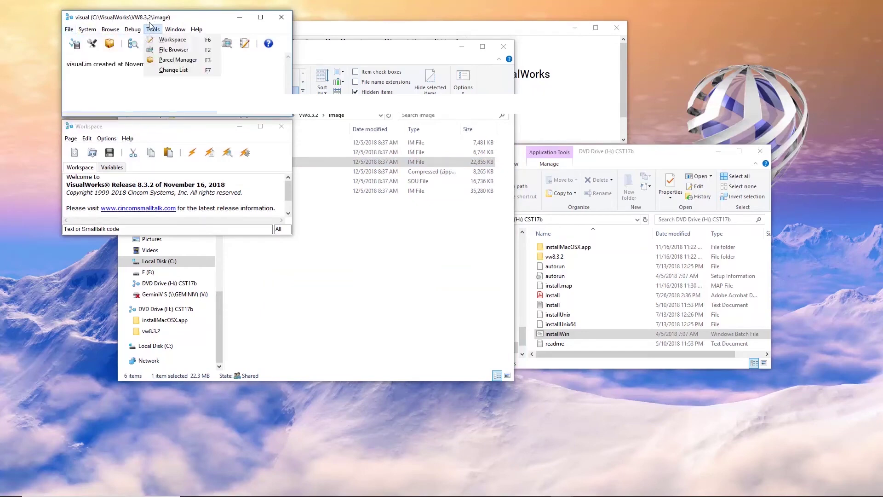
left_click(70, 30)
left_click(69, 31)
left_click(69, 31)
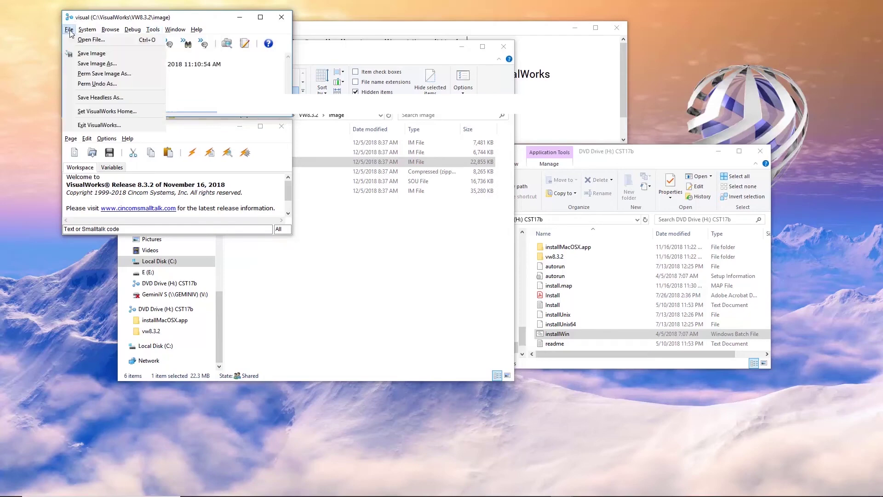
left_click(88, 64)
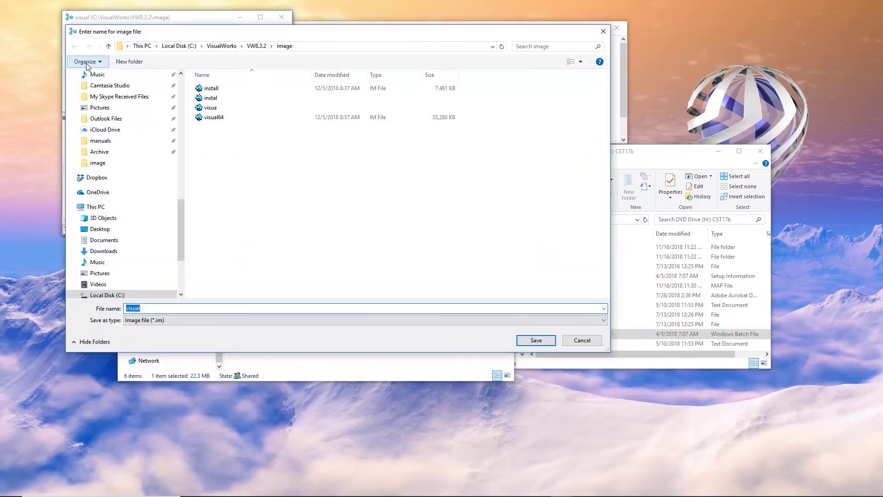
type("Test")
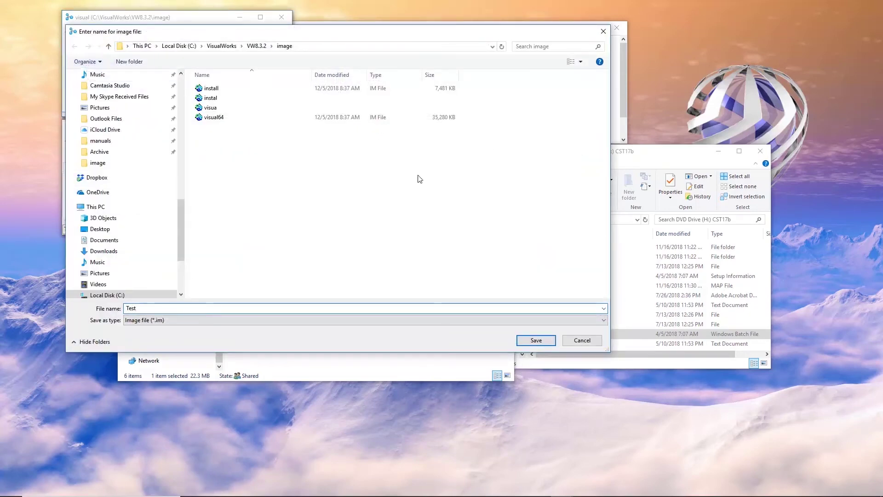
left_click(534, 341)
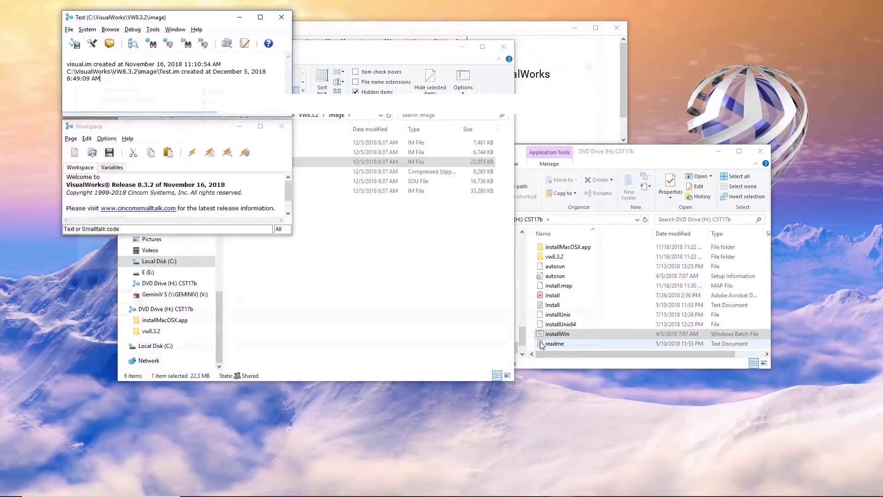
Step: Launch the saved Test image from the image folder, and exit one Test session without saving
left_click(399, 225)
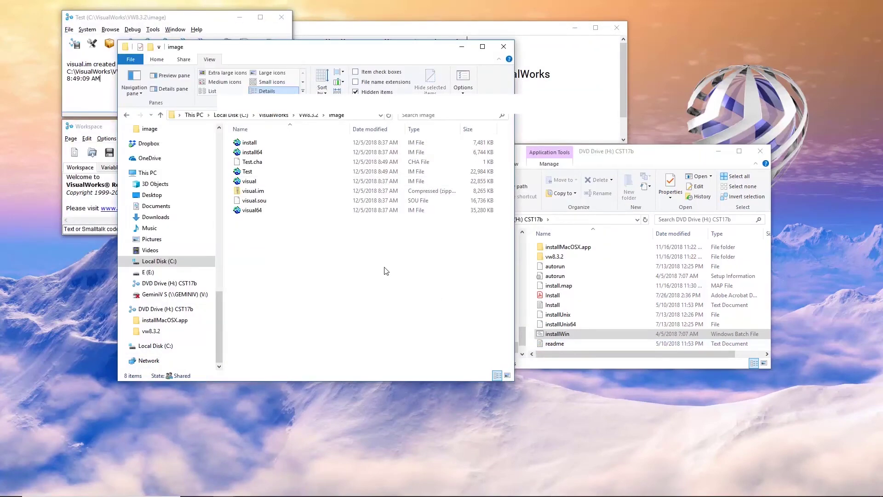
double_click(245, 171)
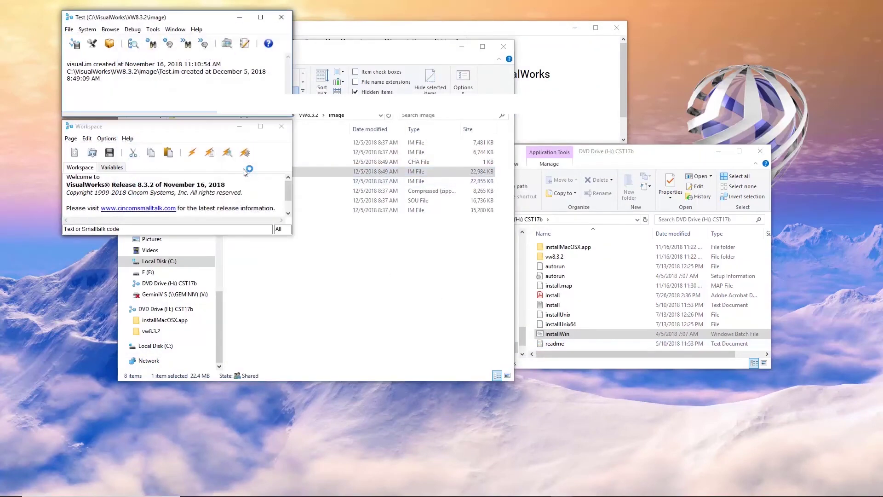
left_click(69, 29)
left_click(99, 125)
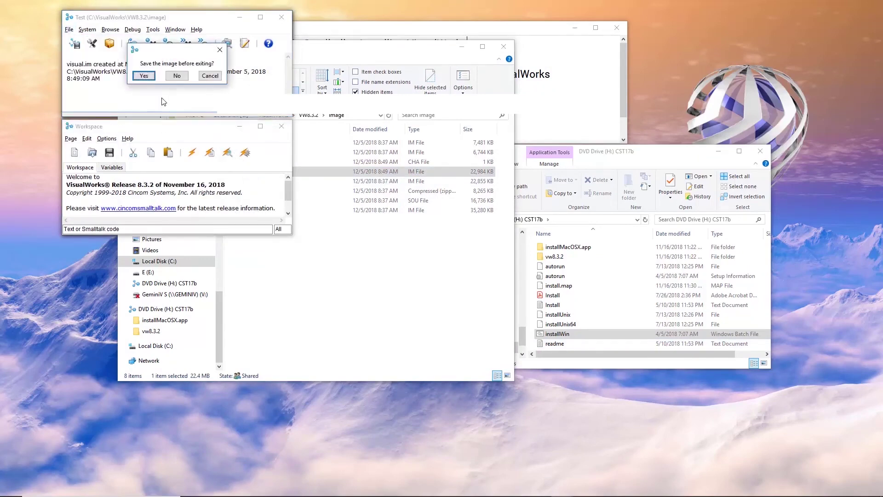
left_click(177, 76)
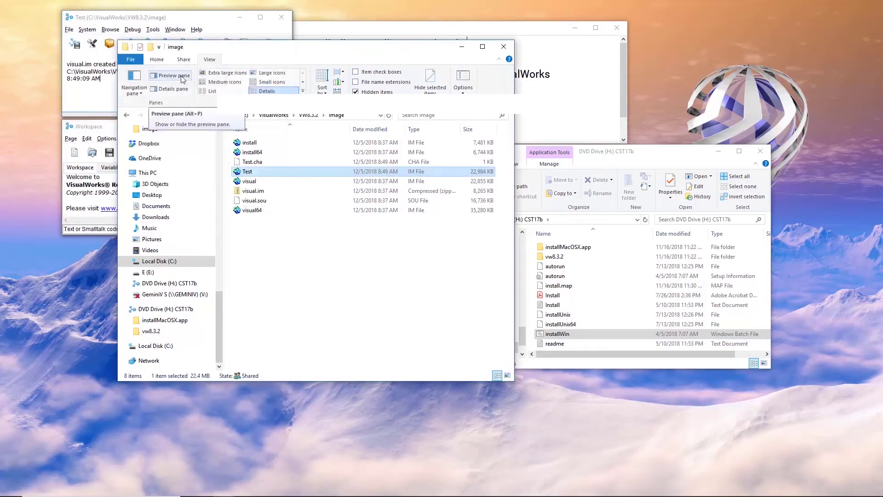
Step: Exit the remaining Test session without saving the image, and bring the TestRun launcher forward
left_click(69, 29)
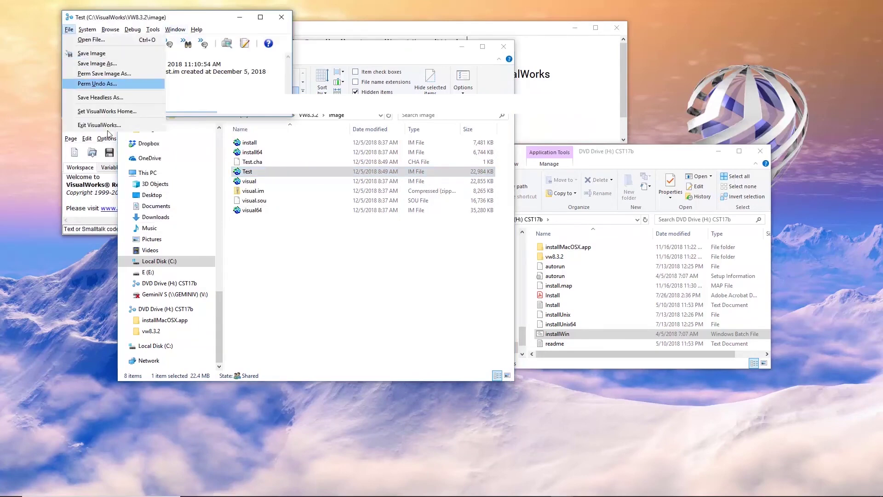
left_click(108, 127)
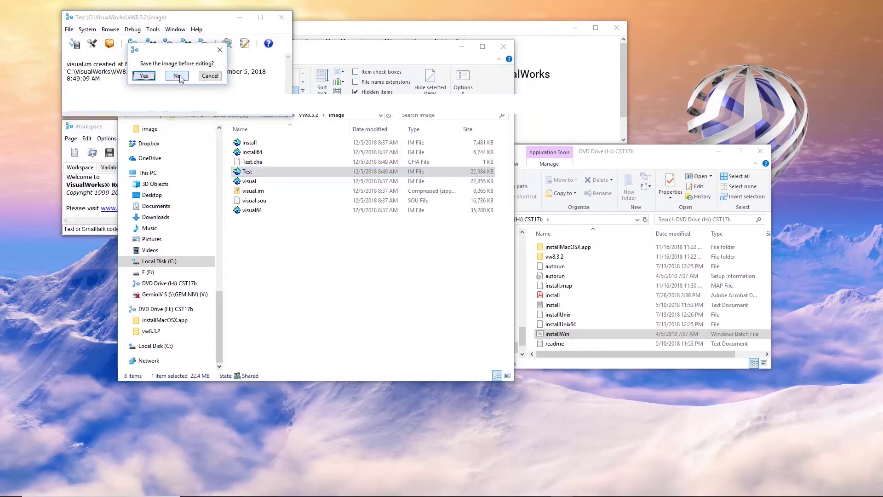
left_click(180, 76)
left_click(94, 88)
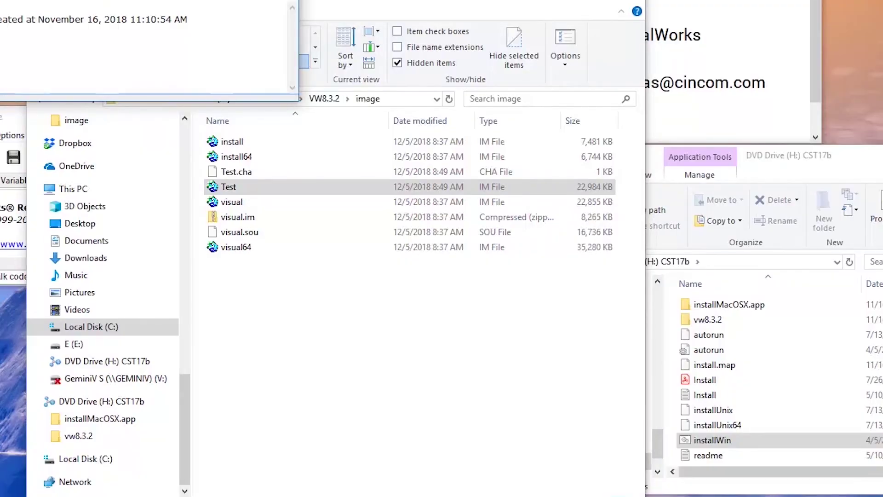
Step: Return to the VW8.3.2 folder and look through the documents at the end of its file list
left_click(290, 104)
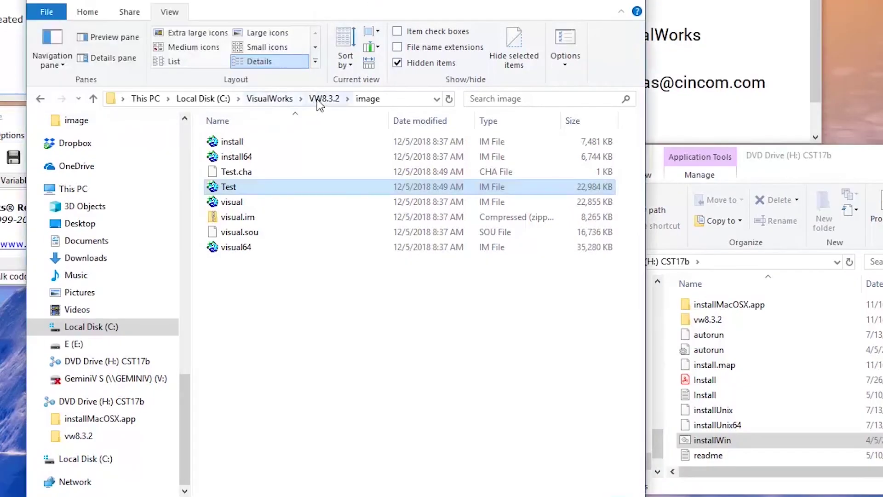
left_click(325, 99)
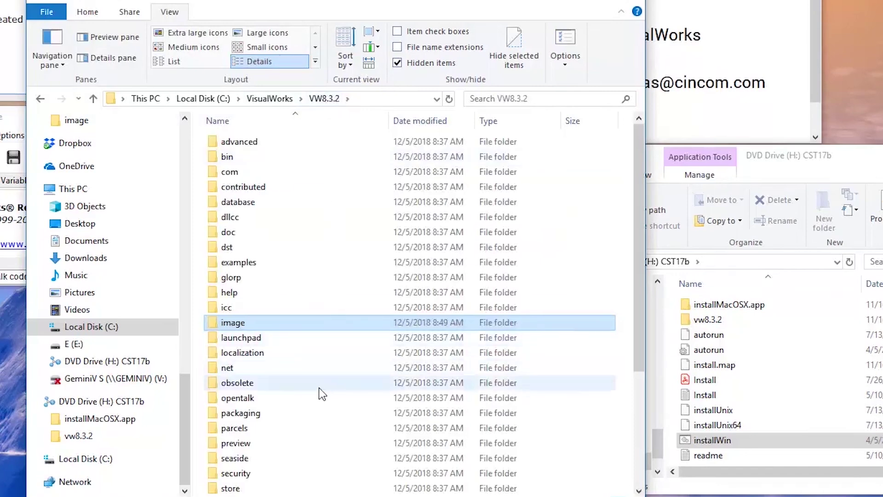
scroll(329, 389, "down", 3)
scroll(331, 389, "down", 1)
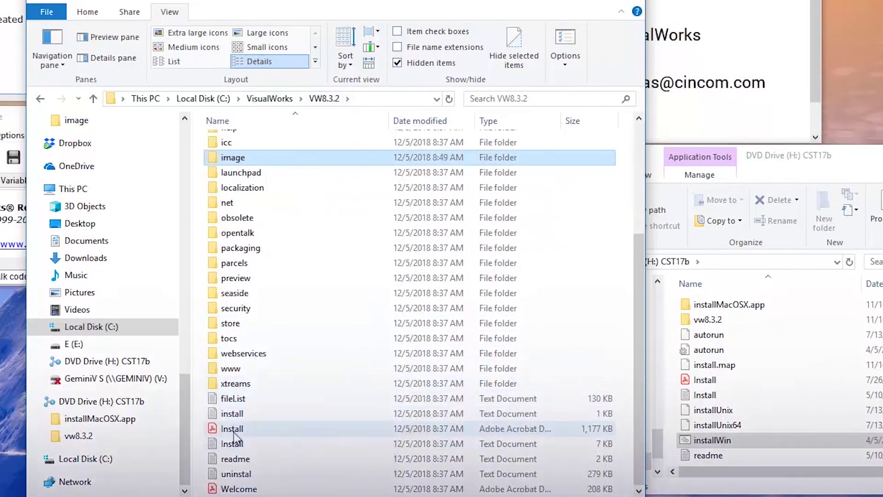